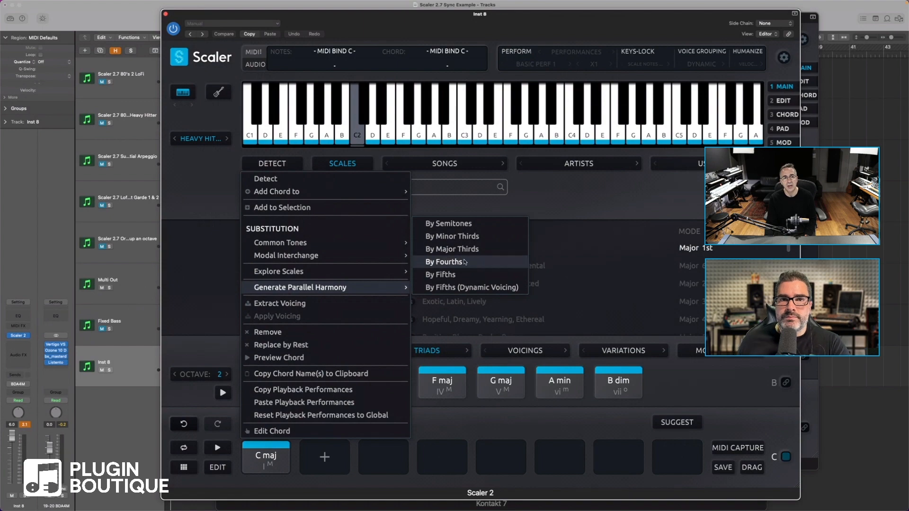
# Try generating parallel harmony by minor thirds from the C maj chord, replacing the current progression, and undo it
pyautogui.click(469, 237)
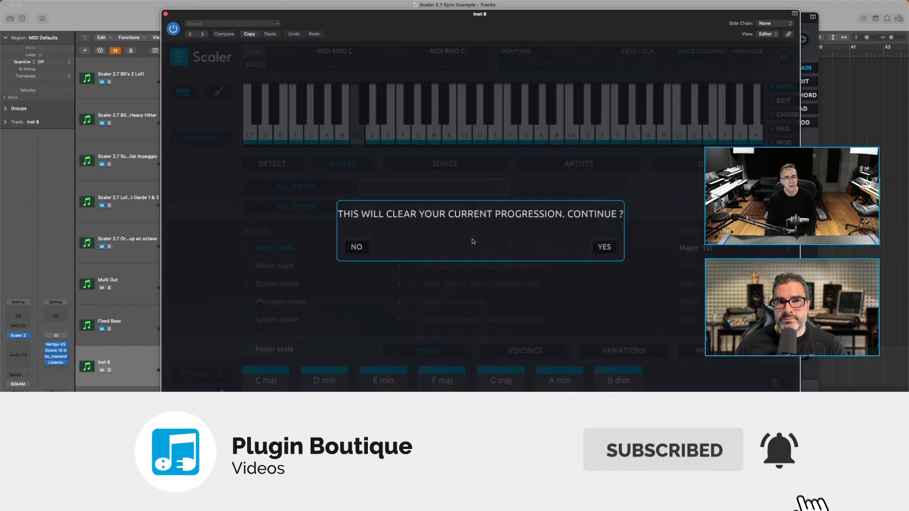
pyautogui.click(603, 248)
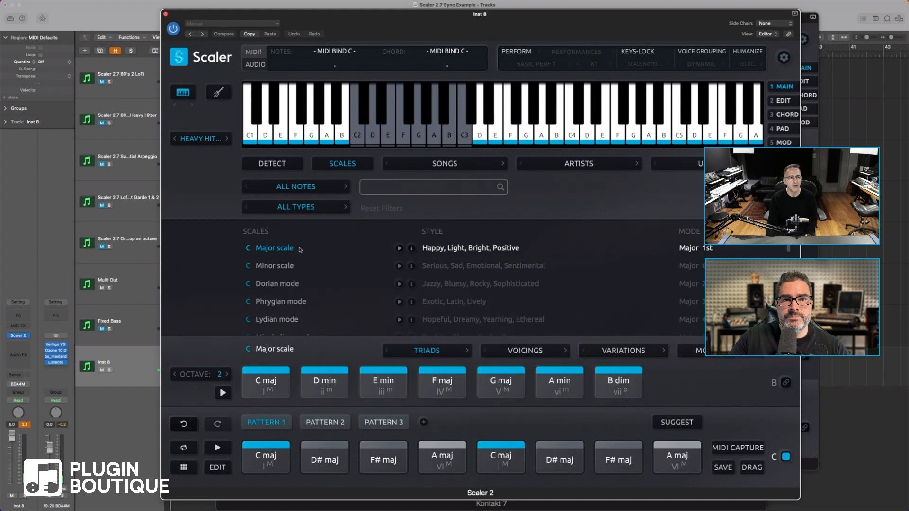
pyautogui.click(184, 424)
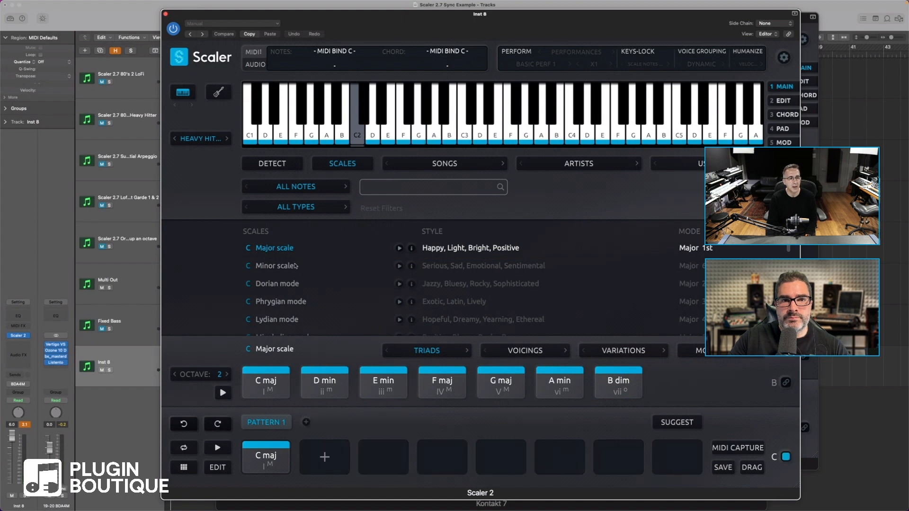
# Generate the C maj chord's parallel harmony by minor thirds once more and revert to the single chord
pyautogui.rightClick(268, 460)
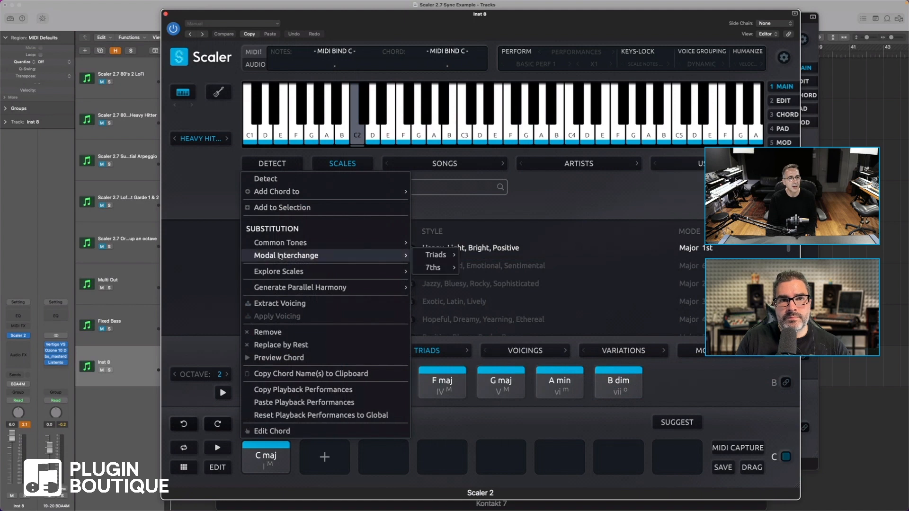
pyautogui.moveTo(284, 247)
pyautogui.moveTo(312, 288)
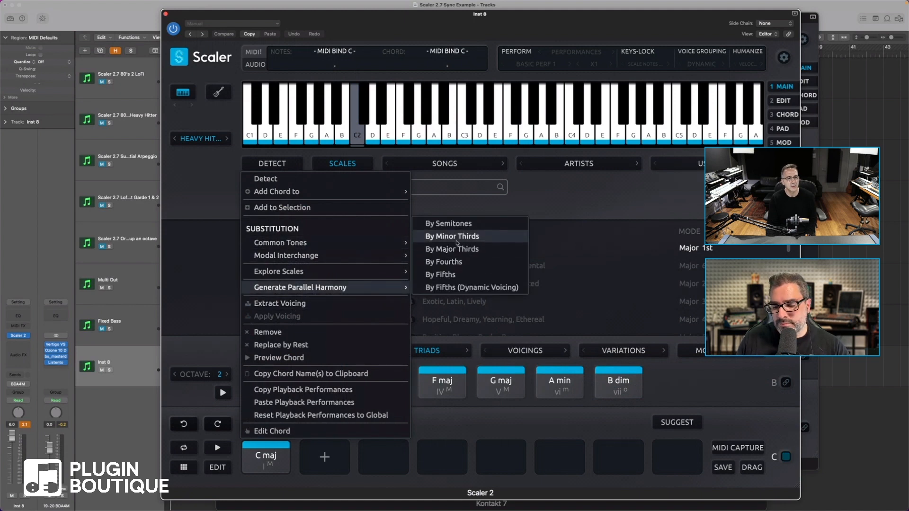
pyautogui.click(457, 241)
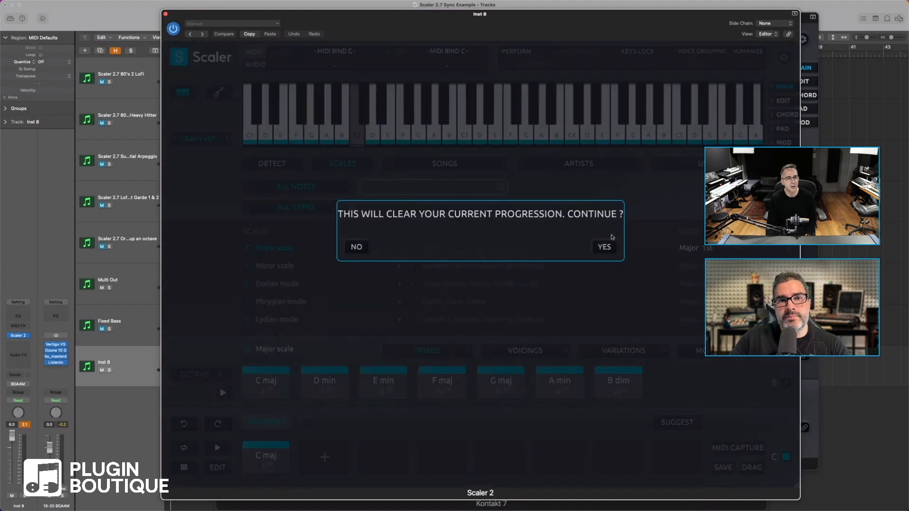
pyautogui.click(605, 248)
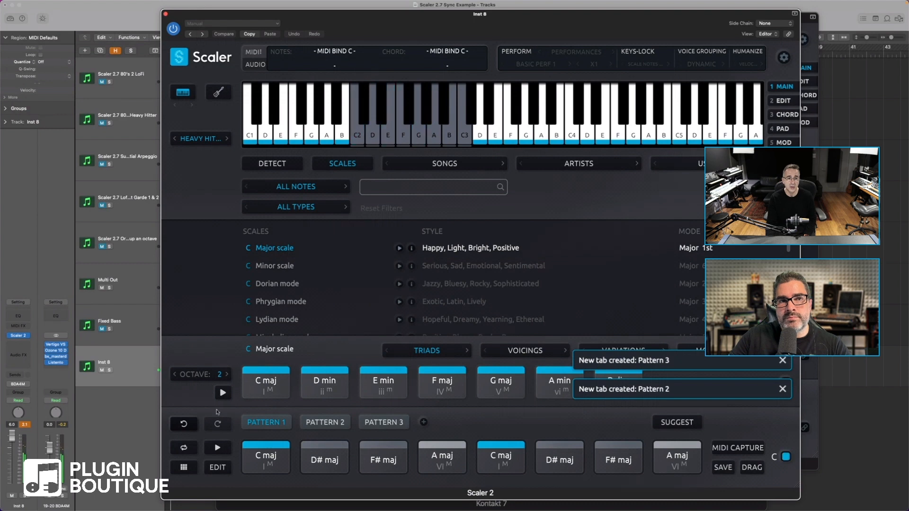
pyautogui.click(184, 428)
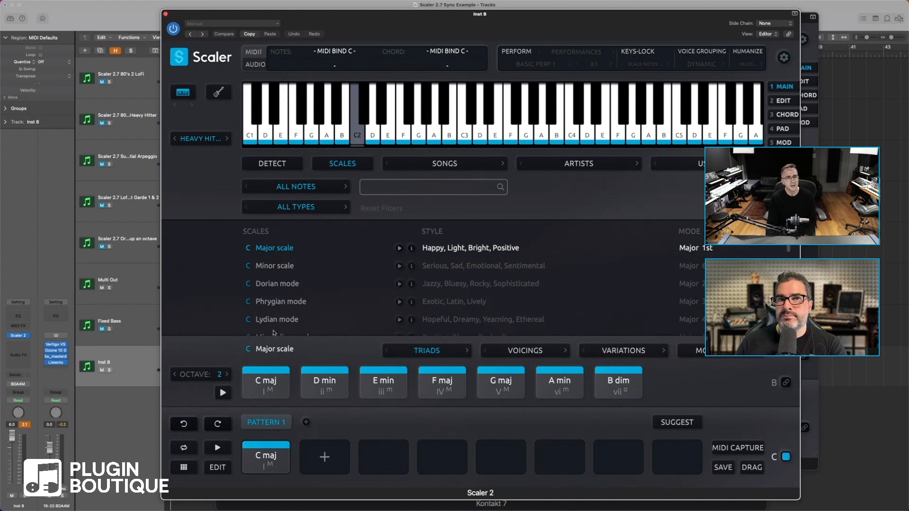
# Replace the progression with parallel harmony by fifths with dynamic voicing, generated from the C maj chord
pyautogui.rightClick(267, 460)
pyautogui.moveTo(308, 289)
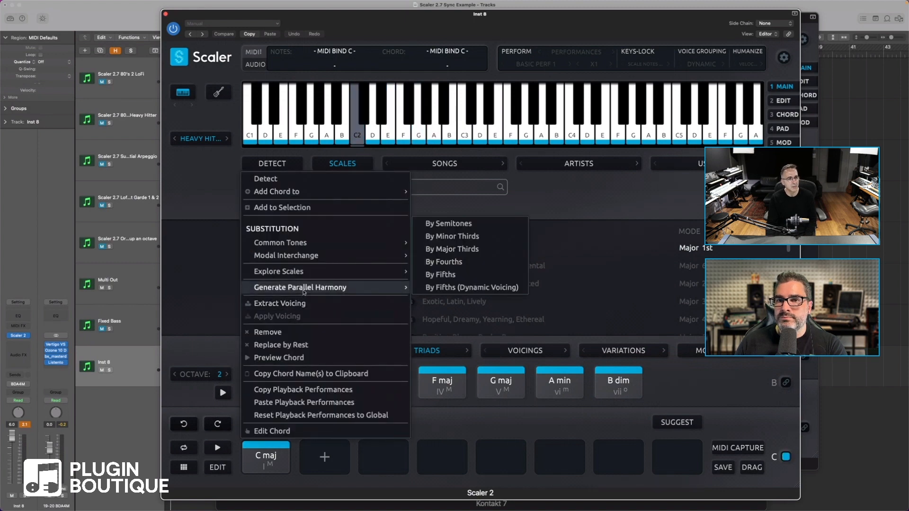
pyautogui.click(448, 287)
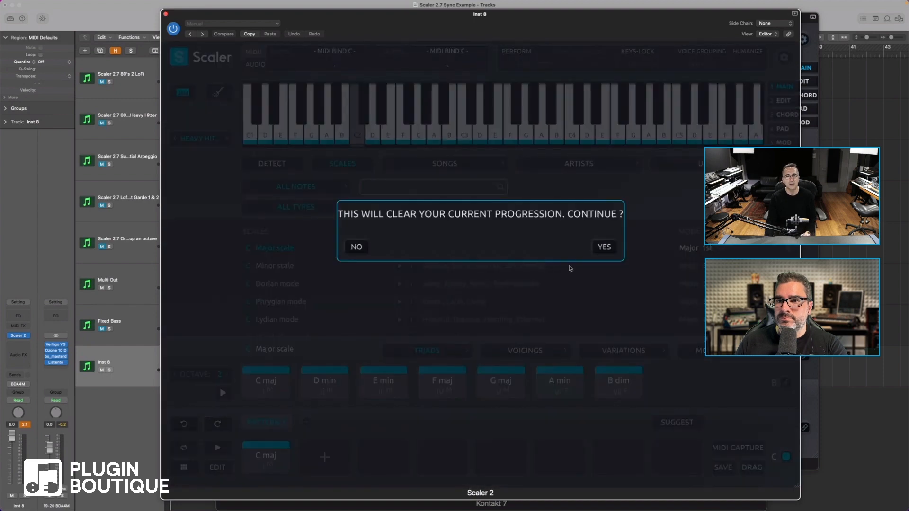
pyautogui.click(605, 246)
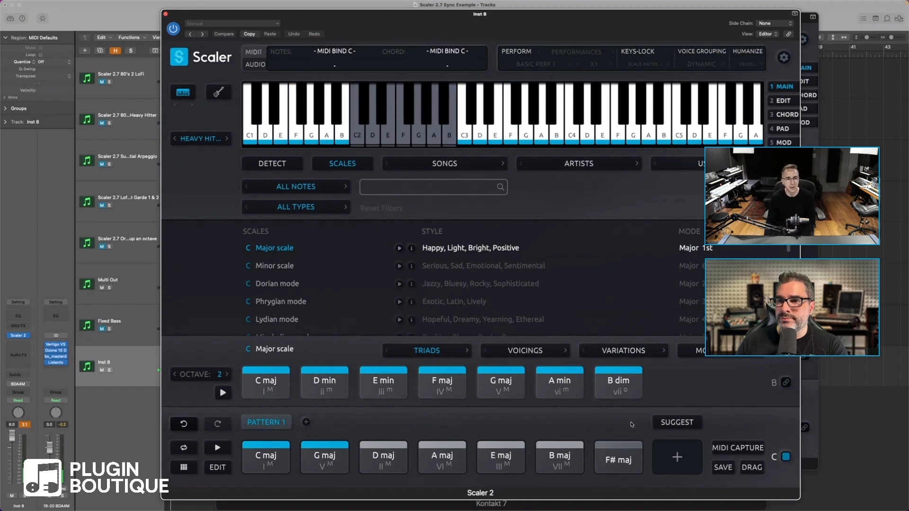
# Select all seven chords in Pattern 1, detect their matching scales, and clear the selection
pyautogui.moveTo(631, 423); pyautogui.dragTo(254, 459)
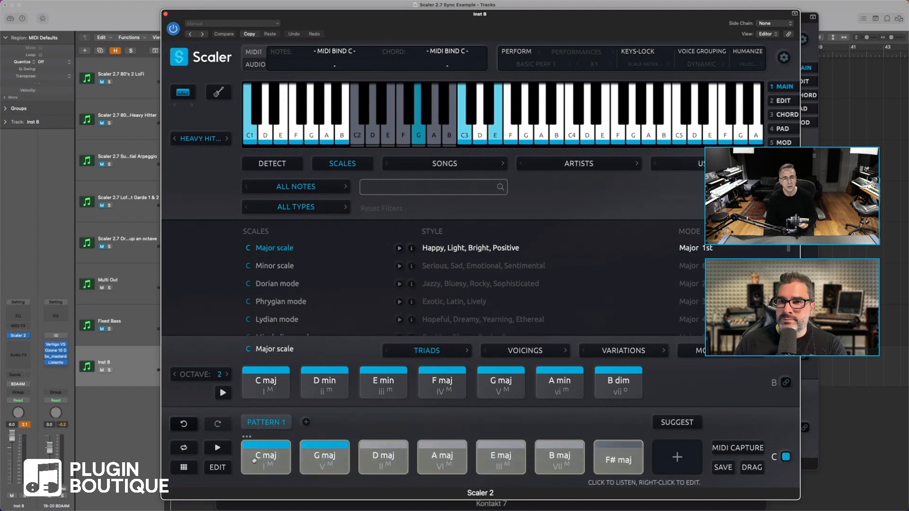
pyautogui.rightClick(266, 457)
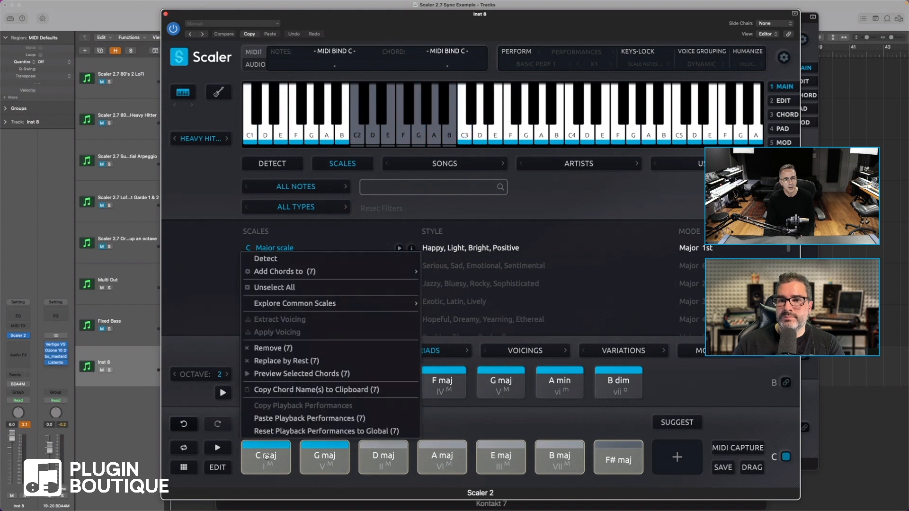
pyautogui.click(273, 259)
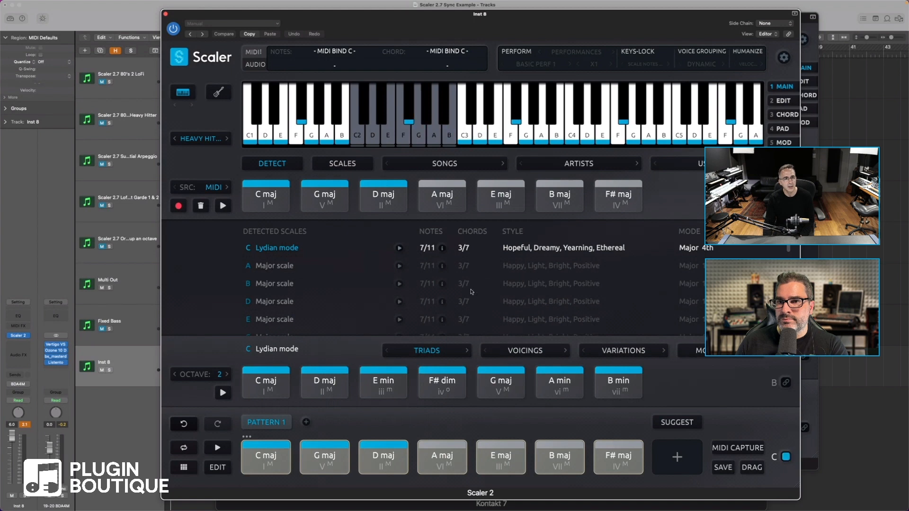
pyautogui.click(392, 432)
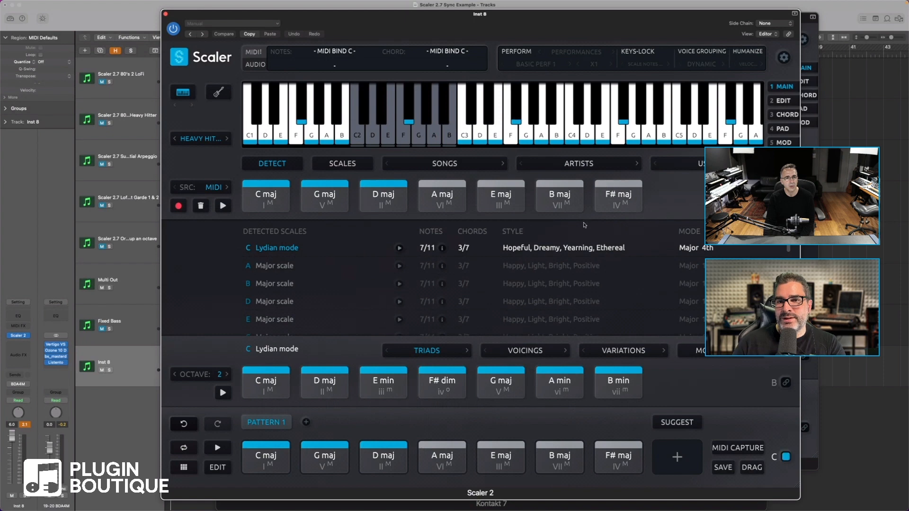
# Switch to chord editing and remove all seven chords from Pattern 1
pyautogui.click(784, 115)
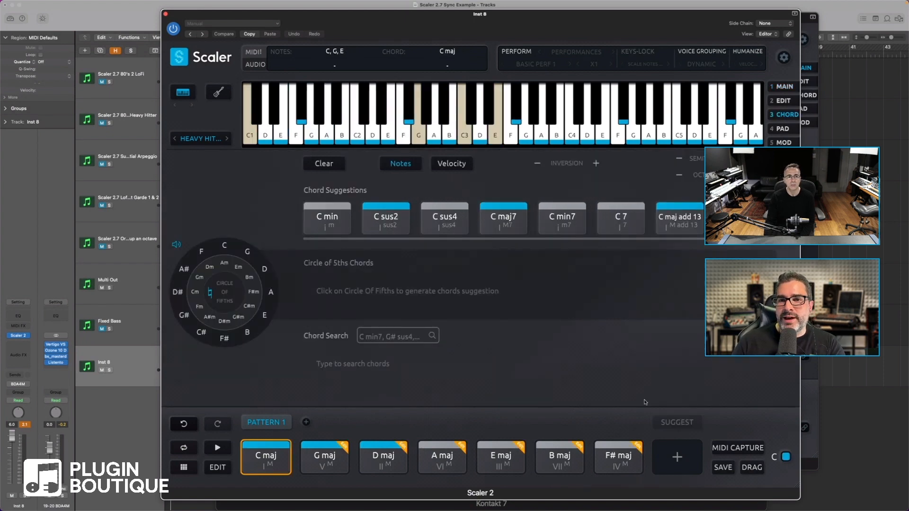
pyautogui.moveTo(631, 424); pyautogui.dragTo(256, 462)
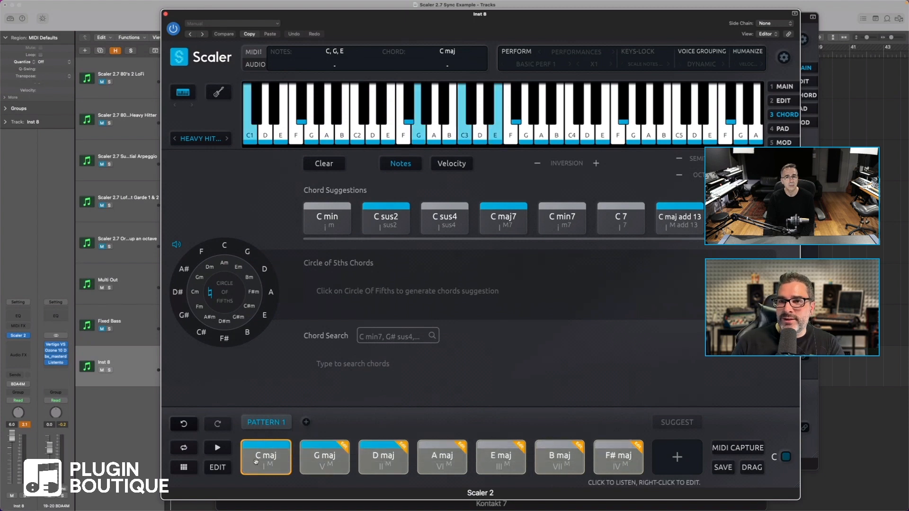
pyautogui.rightClick(256, 462)
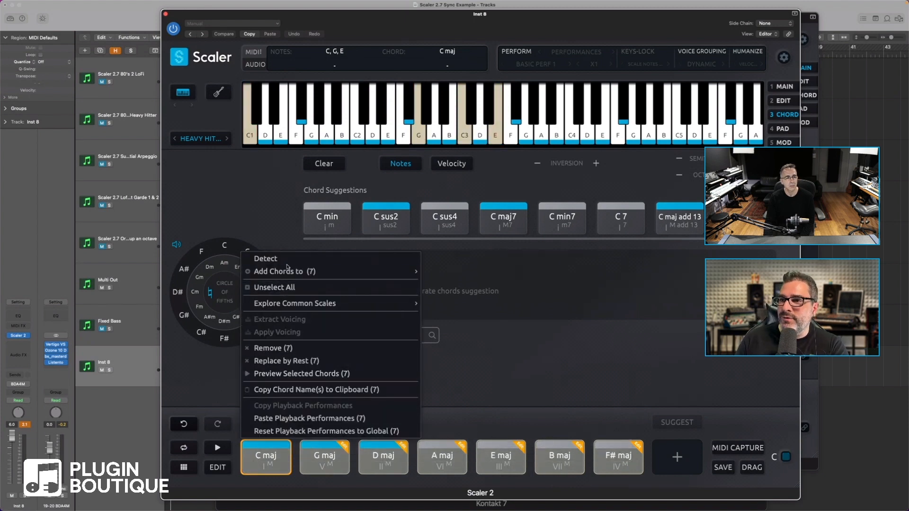
pyautogui.click(287, 348)
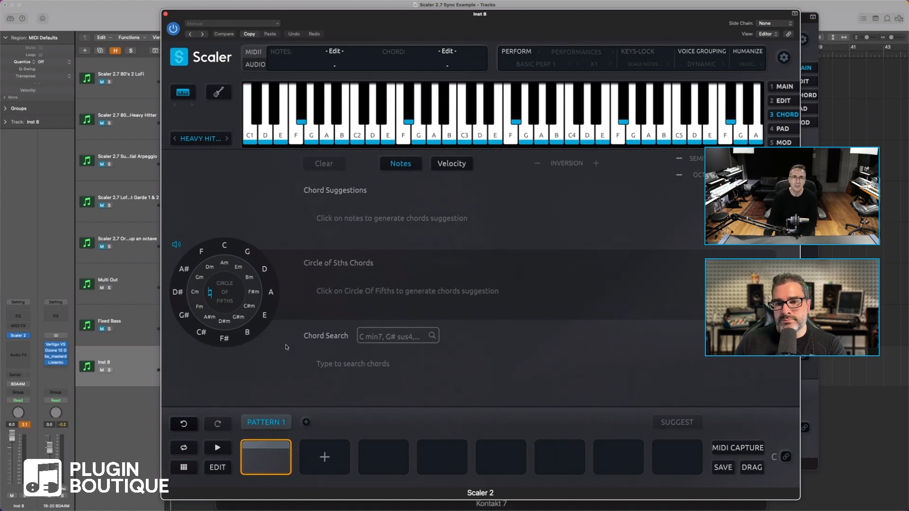
# Preview F# minor chords from the Circle of Fifths and place F# min7 in the first slot of Pattern 1
pyautogui.click(258, 296)
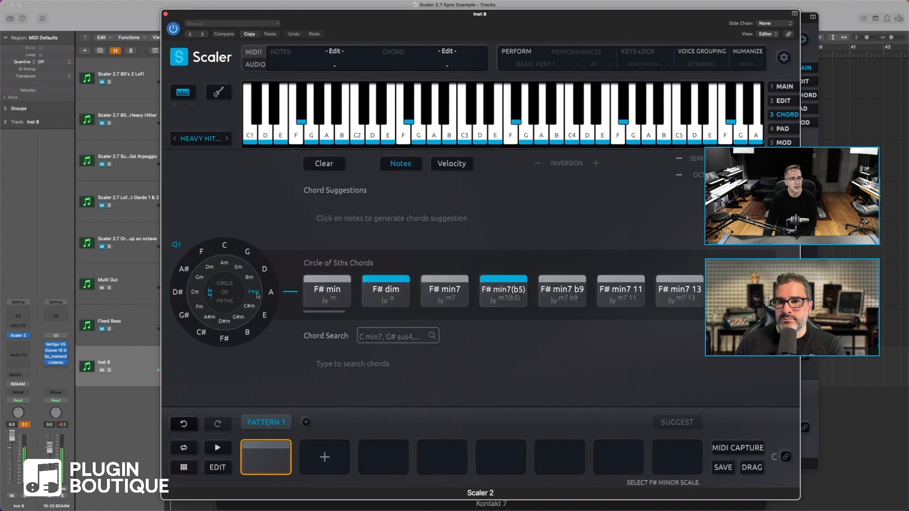
pyautogui.click(369, 293)
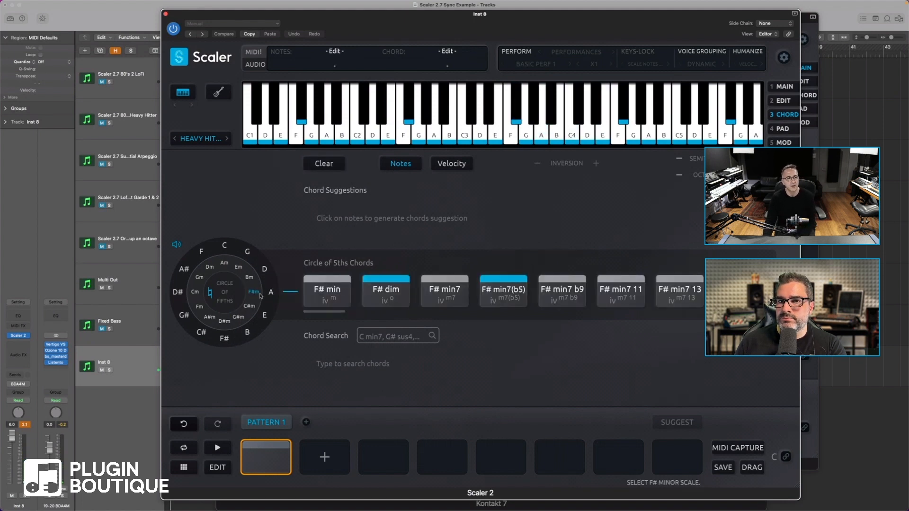
pyautogui.click(501, 294)
pyautogui.click(442, 295)
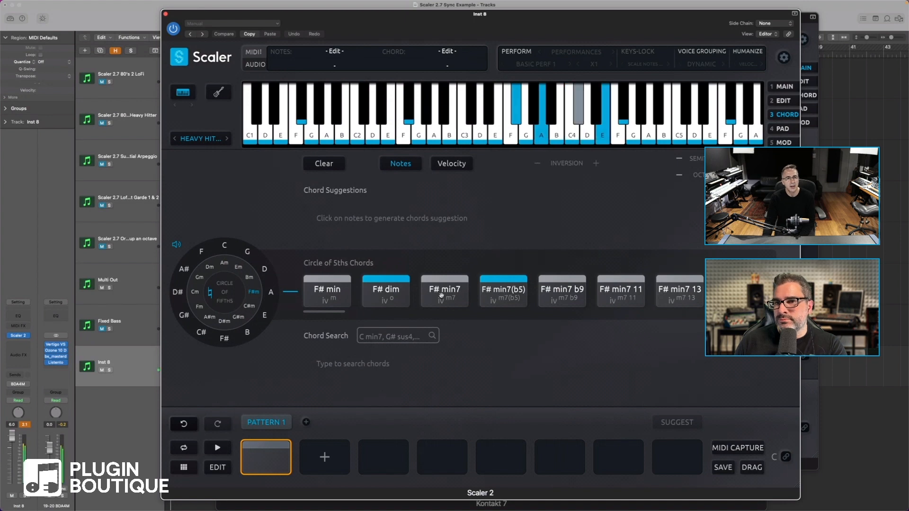
pyautogui.moveTo(441, 295); pyautogui.dragTo(270, 452)
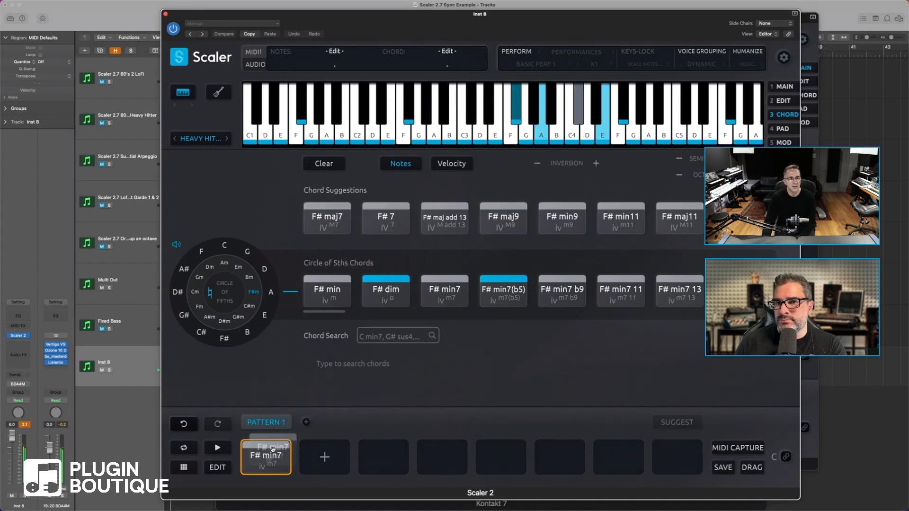
# Generate parallel harmony by fourths from the F# min7 chord, replacing the current progression
pyautogui.rightClick(272, 449)
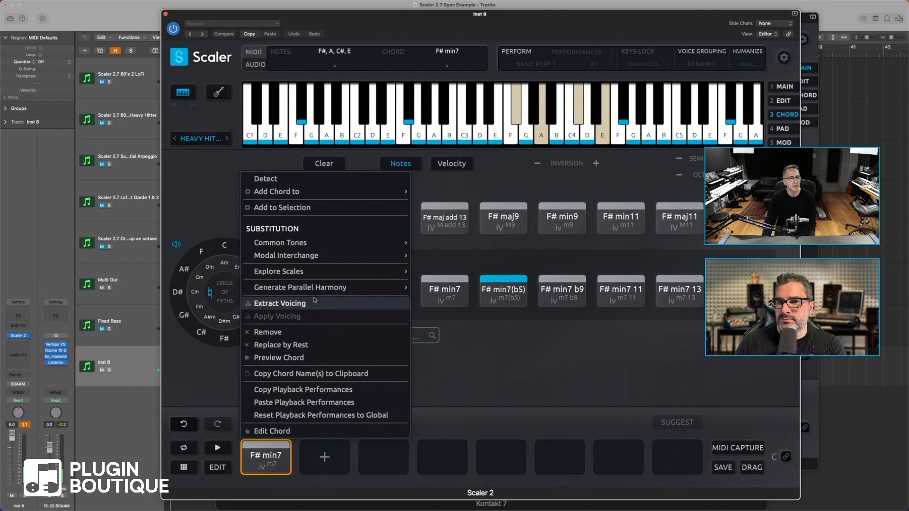
pyautogui.moveTo(315, 289)
pyautogui.click(471, 277)
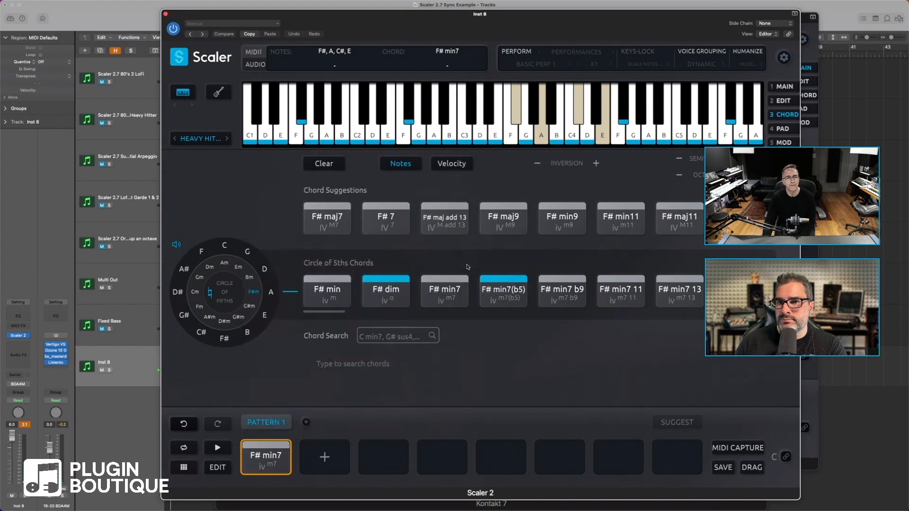
pyautogui.click(606, 248)
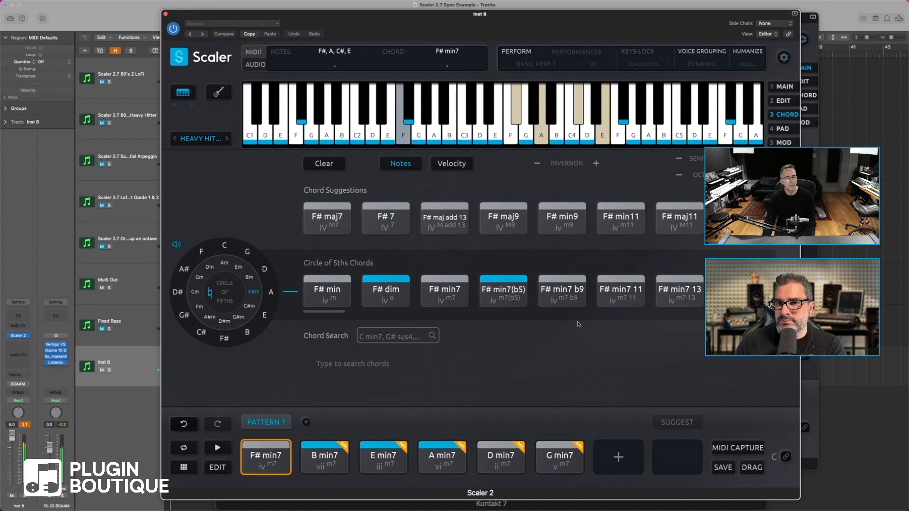
# Bind MIDI input to the pattern's chords and turn on dynamic voice grouping
pyautogui.click(786, 456)
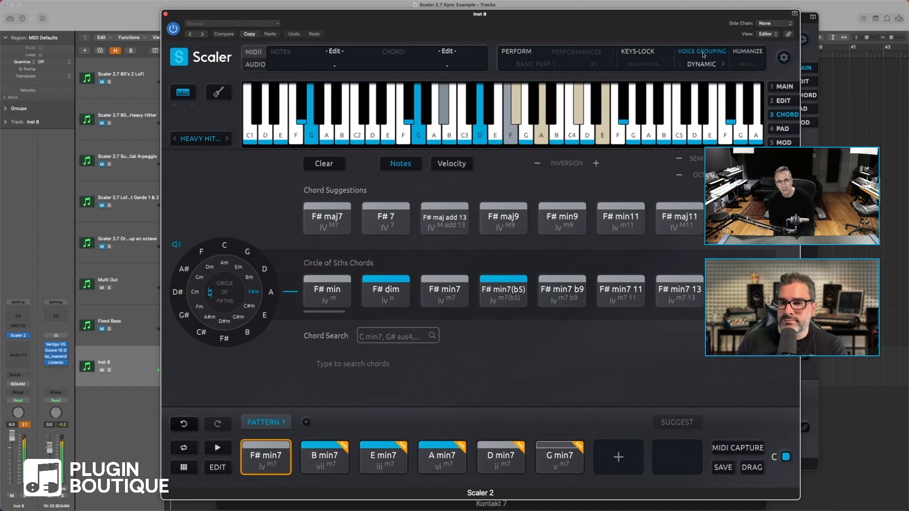
pyautogui.click(703, 55)
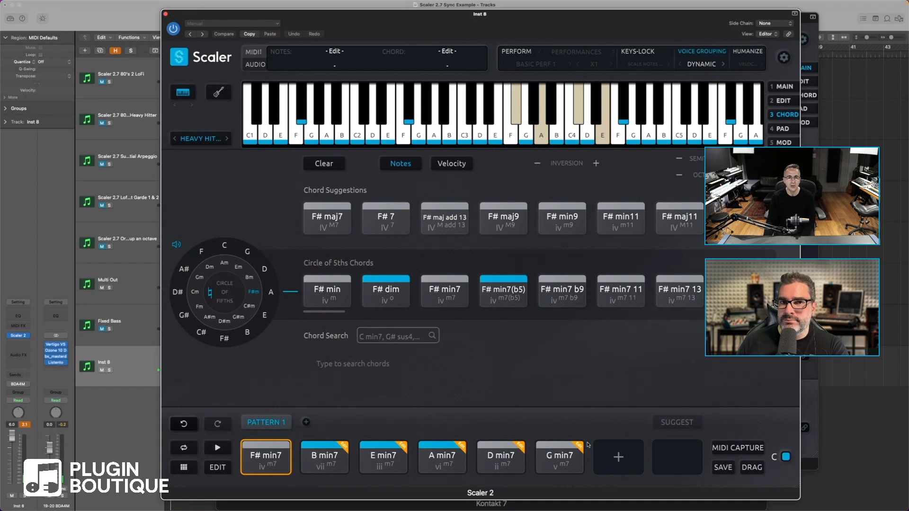
# Get chord suggestions following G min7 with Minimize Movement enabled, and add A# maj7 / A to the next pattern slot
pyautogui.click(782, 87)
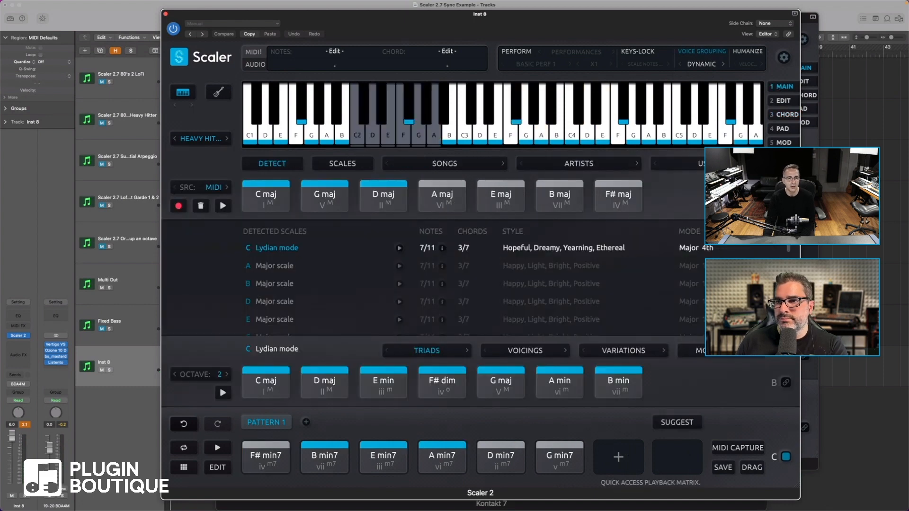
pyautogui.click(673, 422)
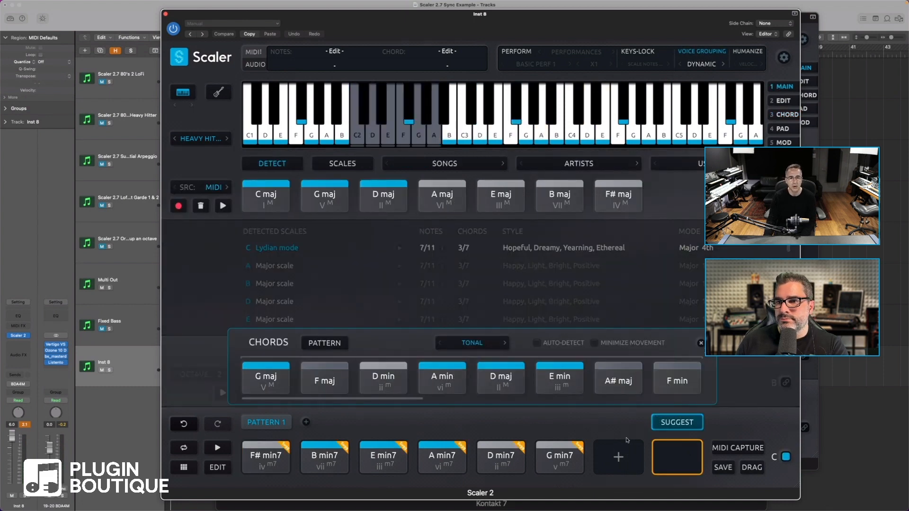
pyautogui.click(580, 447)
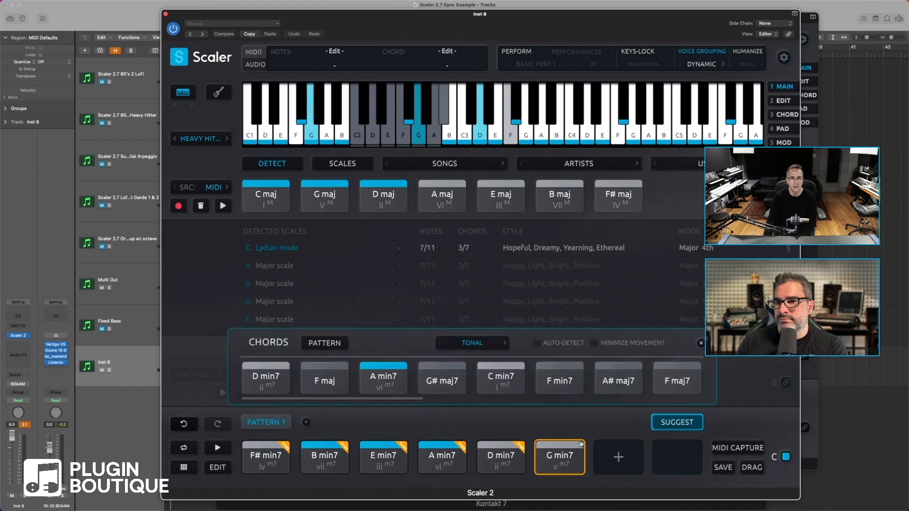
pyautogui.click(595, 343)
pyautogui.moveTo(617, 381); pyautogui.dragTo(607, 464)
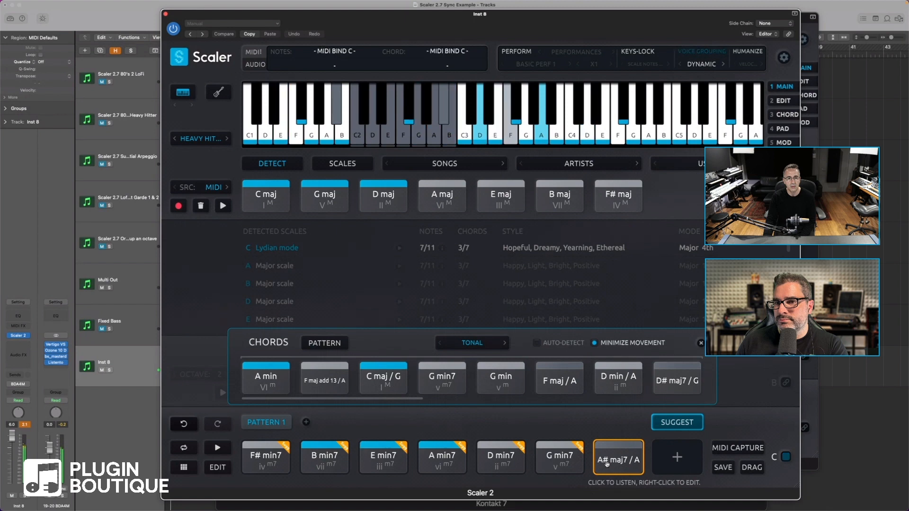